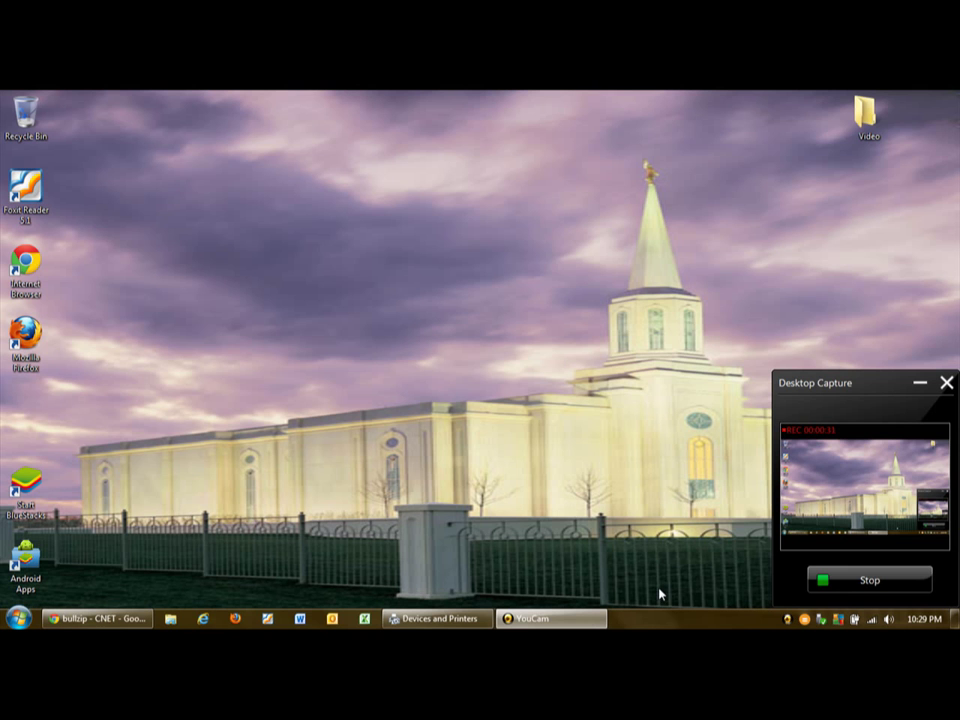
Step: View the CNET search results for bullzip in Chrome, and return to the desktop
{"action": "left_click", "coordinate": [107, 620]}
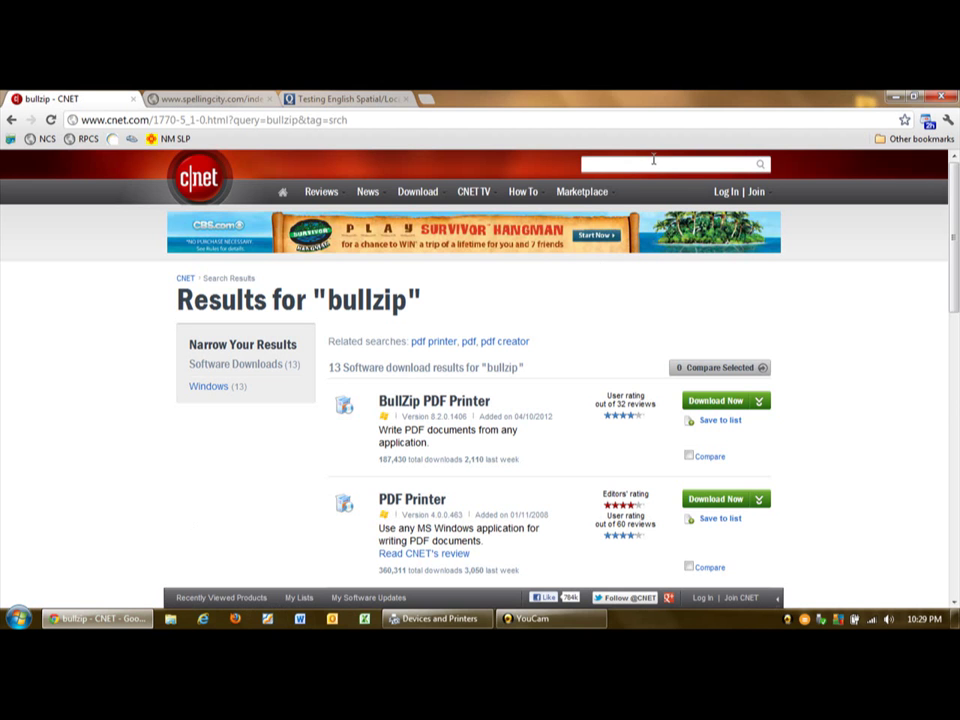
{"action": "left_click", "coordinate": [893, 99]}
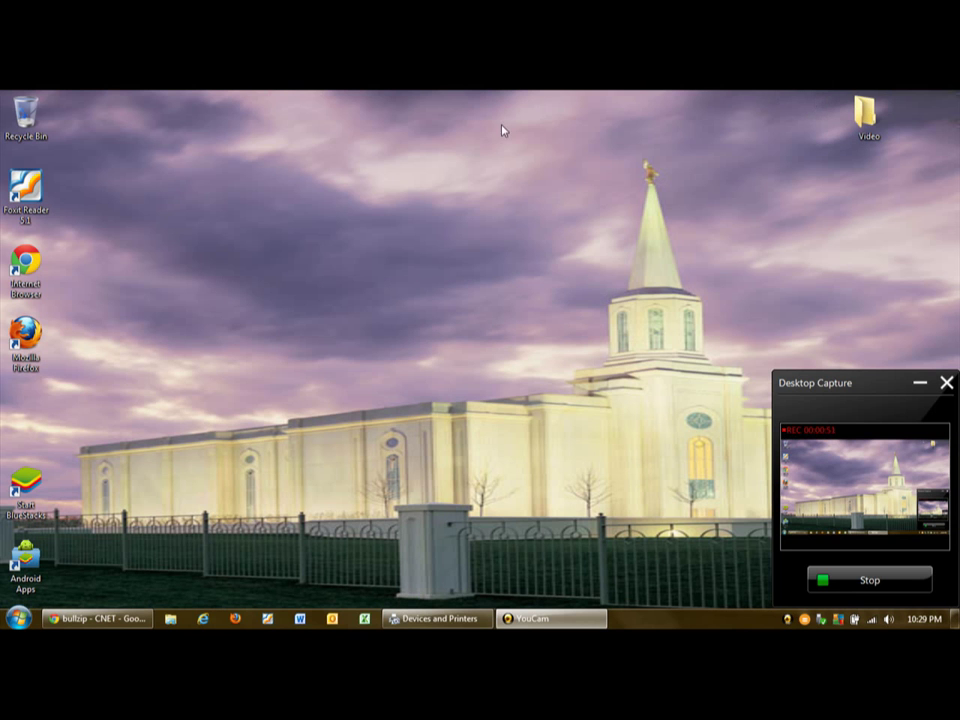
Step: Open the options of the installed Bullzip PDF Printer
{"action": "left_click", "coordinate": [18, 617]}
{"action": "left_click", "coordinate": [120, 561]}
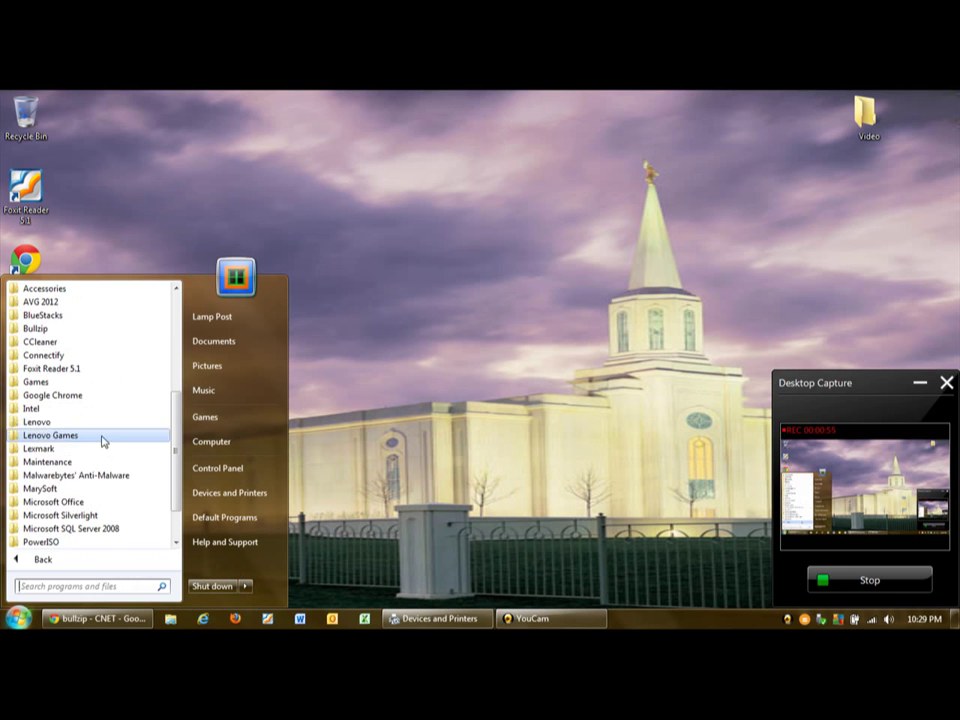
{"action": "left_click", "coordinate": [62, 329]}
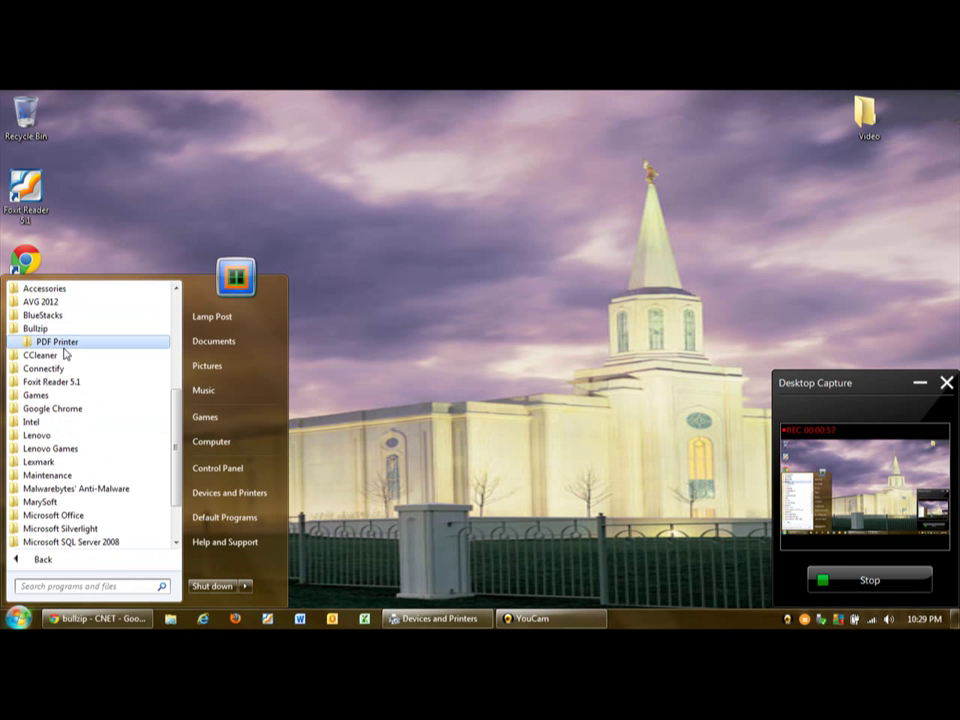
{"action": "left_click", "coordinate": [62, 343]}
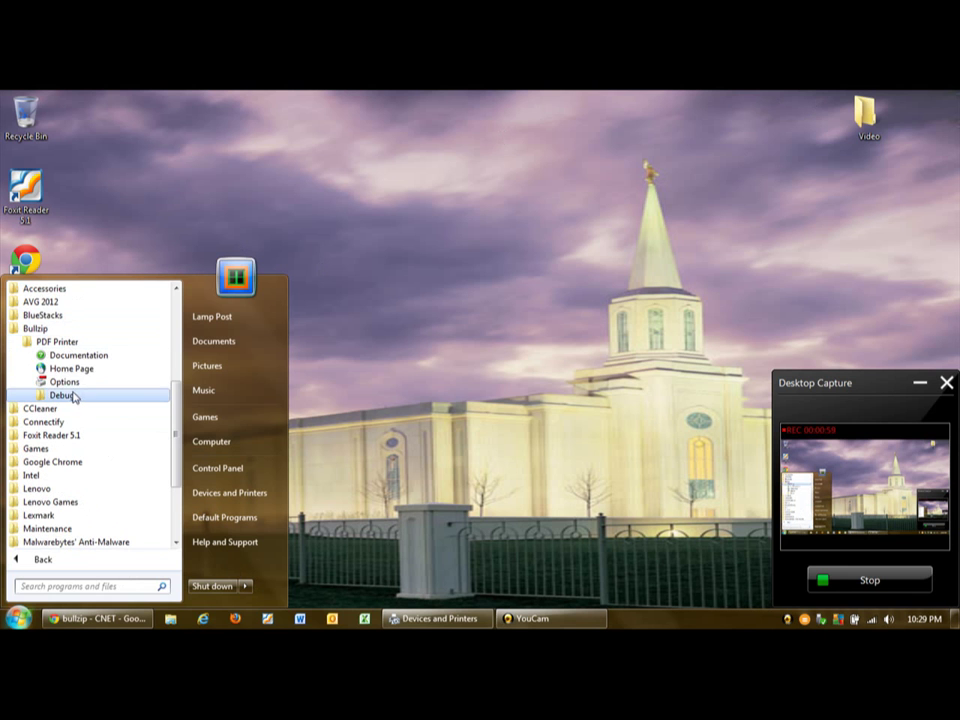
{"action": "left_click", "coordinate": [73, 390]}
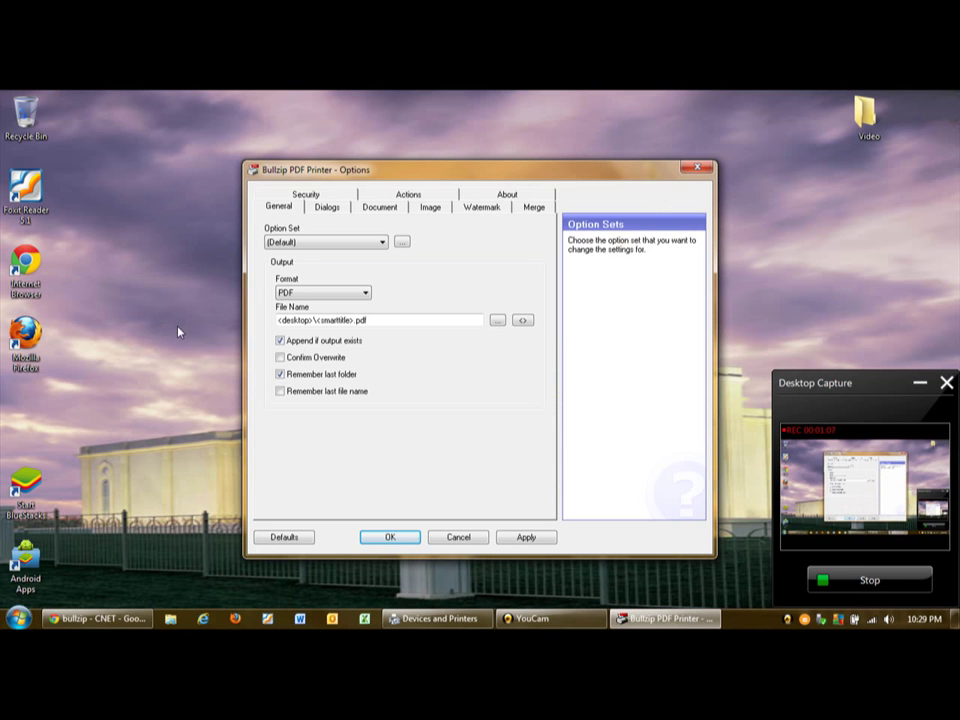
Step: Switch the general option "Remember last file name" on and back off
{"action": "left_click", "coordinate": [284, 208]}
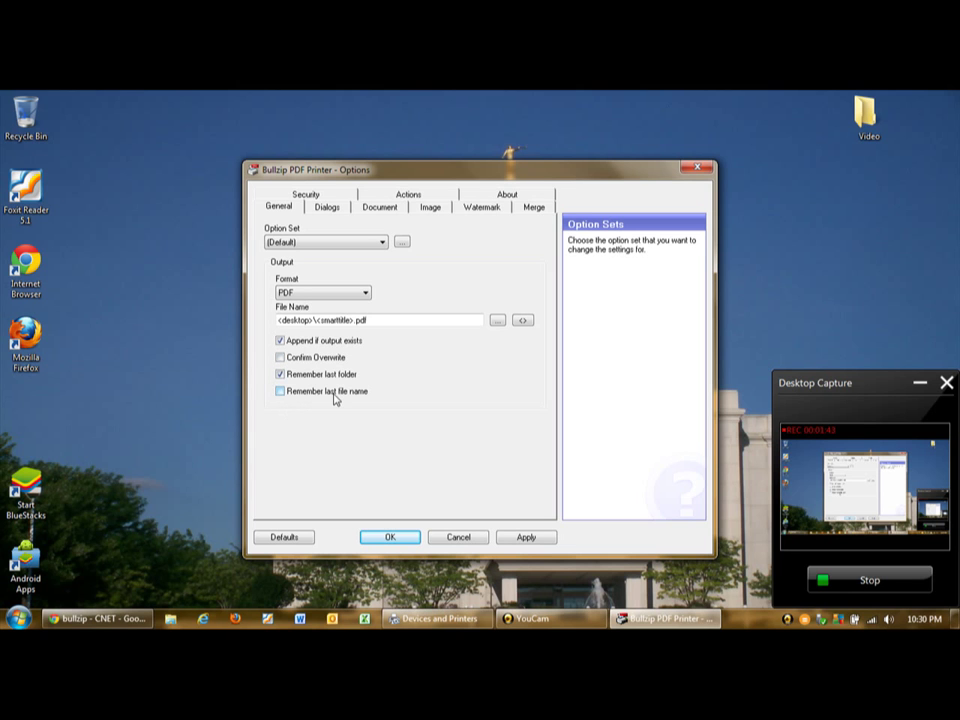
{"action": "left_click", "coordinate": [282, 395]}
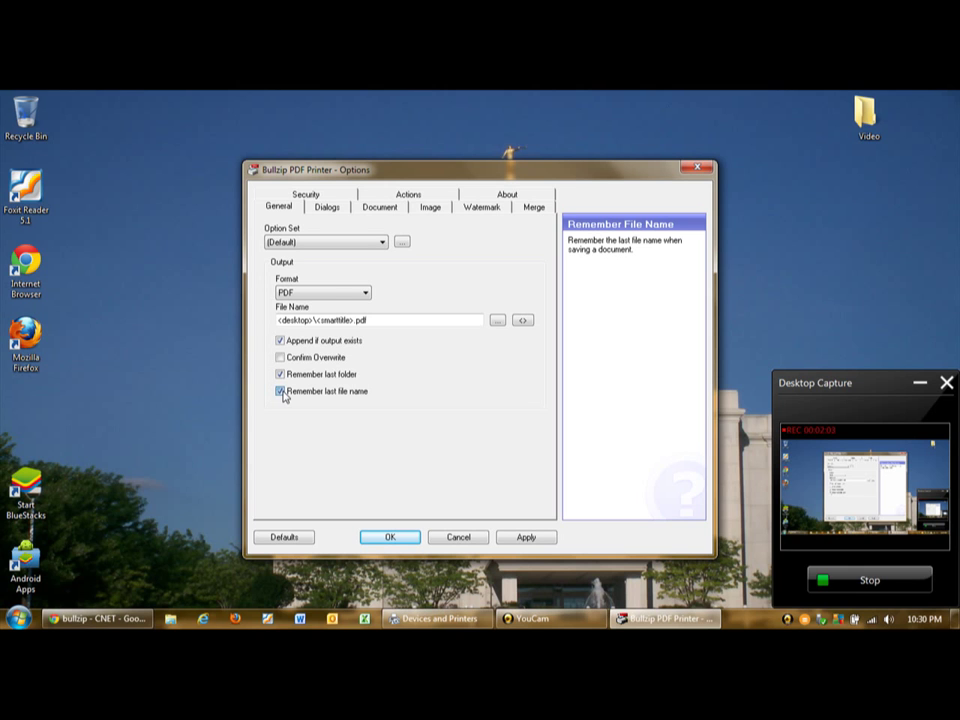
{"action": "left_click", "coordinate": [283, 395]}
Step: Review the dialog display and document-opening settings, and save the PDF printer options
{"action": "left_click", "coordinate": [327, 208]}
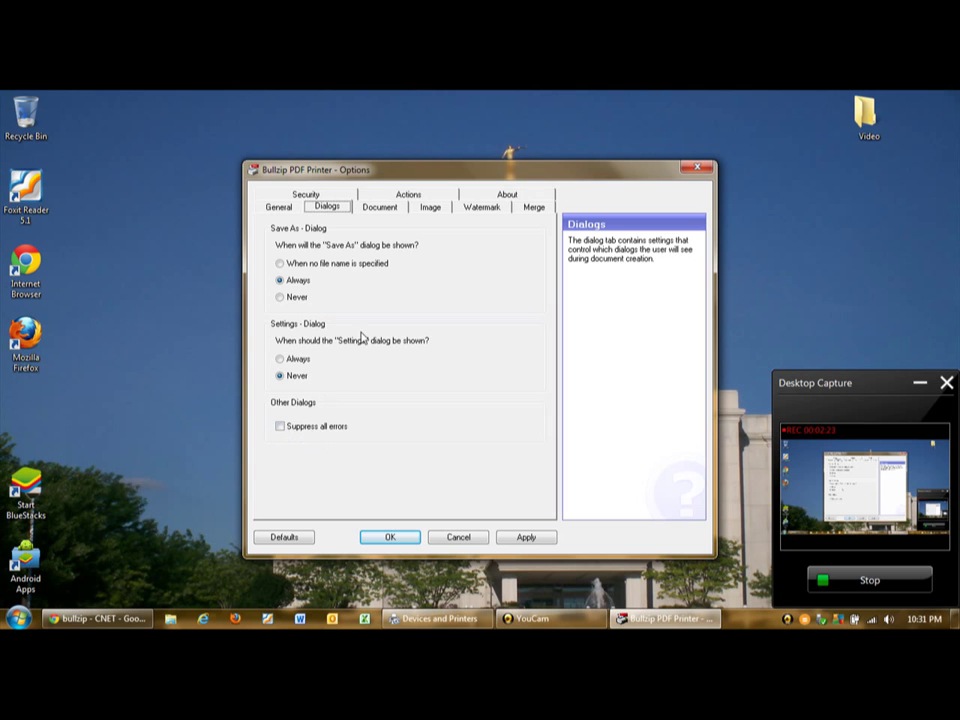
{"action": "left_click", "coordinate": [408, 195]}
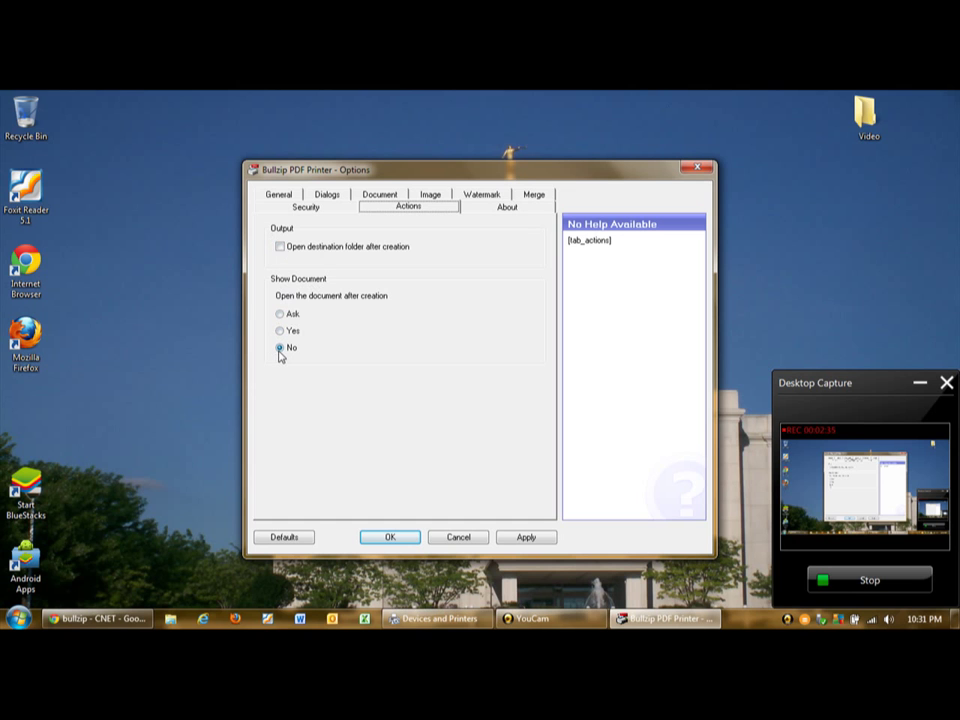
{"action": "left_click", "coordinate": [529, 540]}
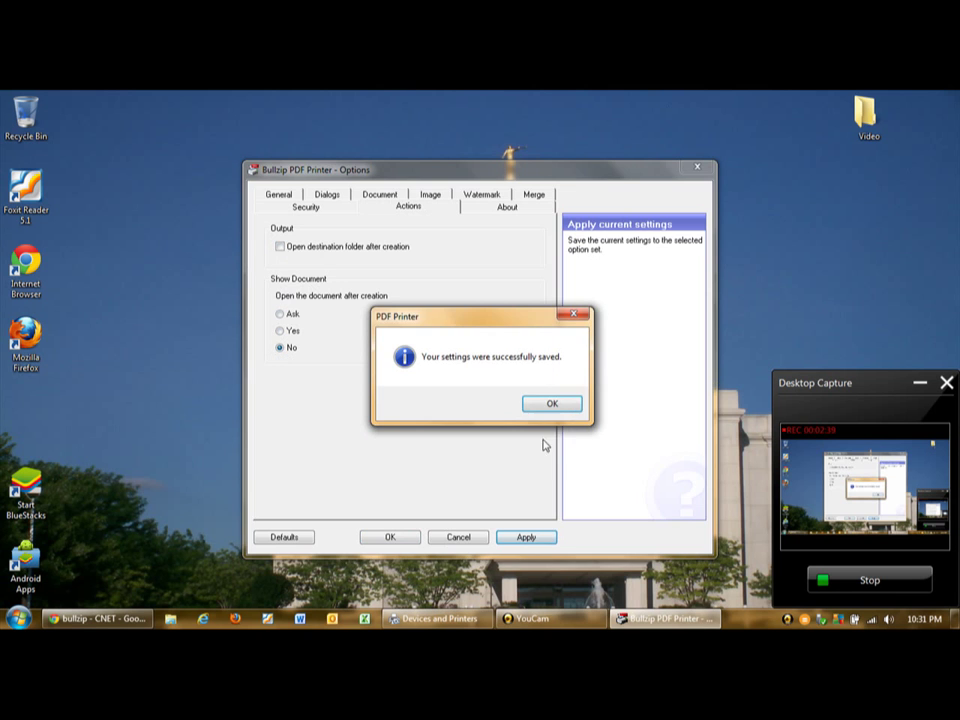
{"action": "left_click", "coordinate": [553, 404]}
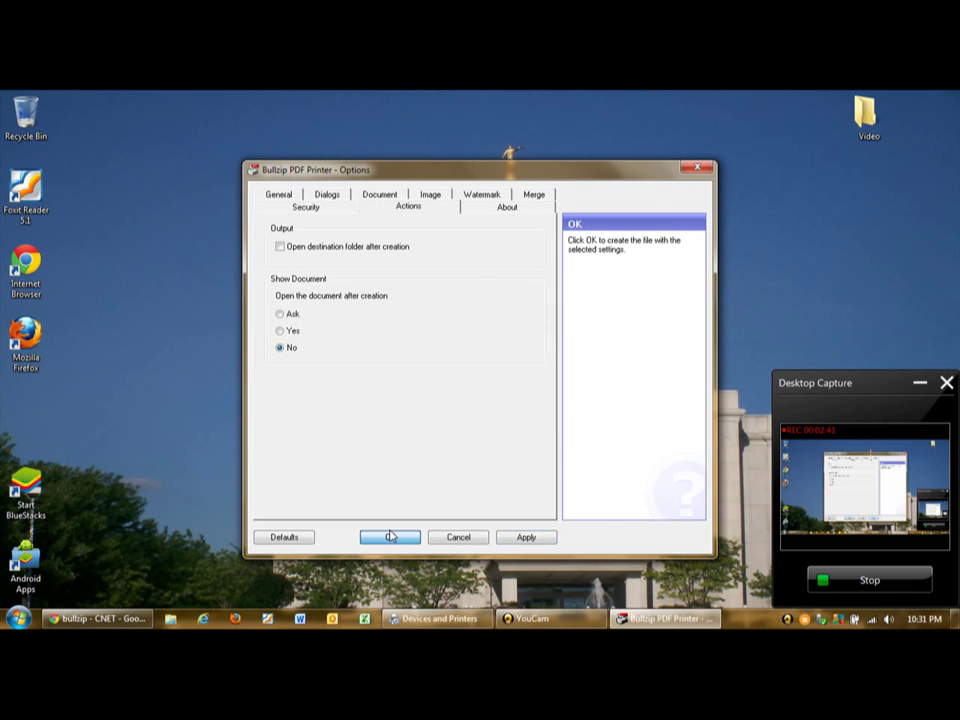
{"action": "left_click", "coordinate": [390, 537]}
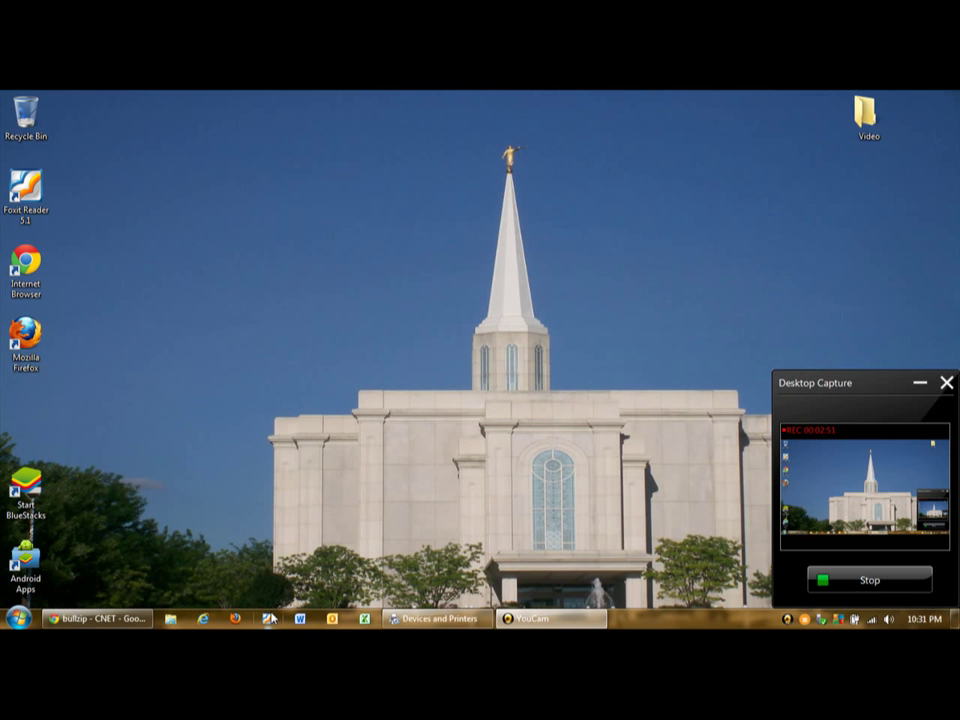
Step: Switch to Chrome and examine the SpellingCity spelling report's summary and word results
{"action": "left_click", "coordinate": [96, 618]}
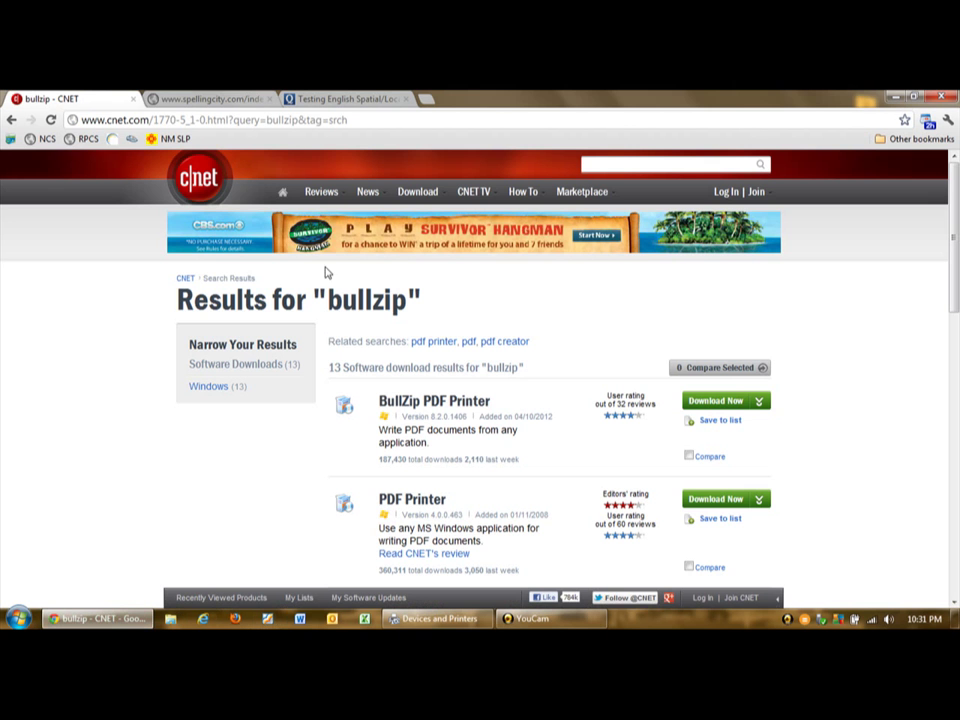
{"action": "left_click", "coordinate": [229, 100]}
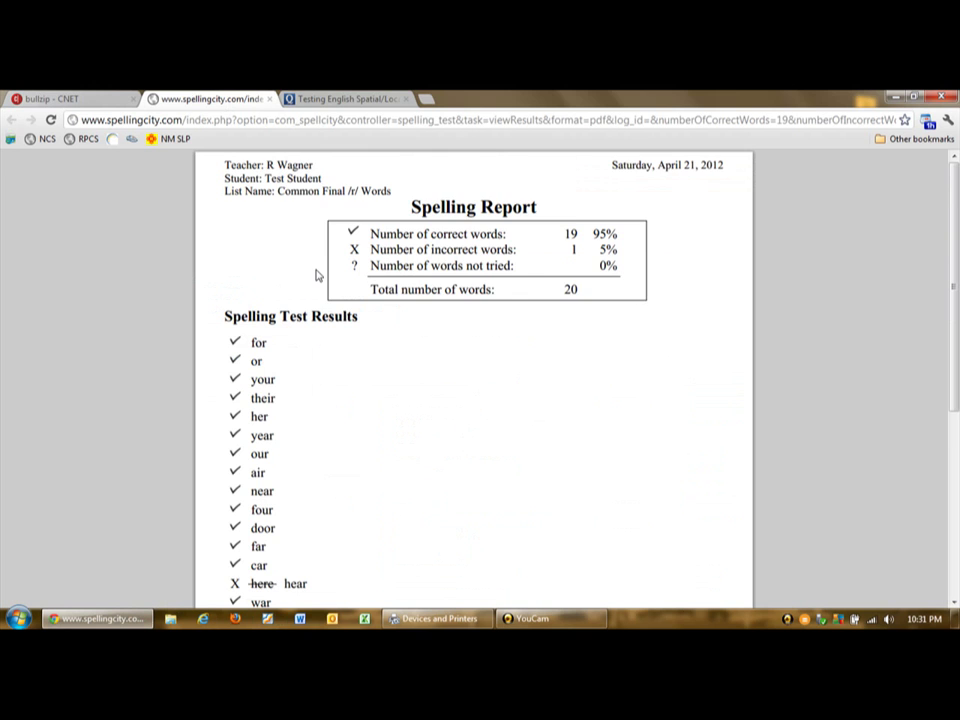
{"action": "scroll", "coordinate": [316, 274], "scroll_direction": "down", "scroll_amount": 1}
{"action": "scroll", "coordinate": [316, 274], "scroll_direction": "up", "scroll_amount": 1}
{"action": "scroll", "coordinate": [320, 280], "scroll_direction": "down", "scroll_amount": 3}
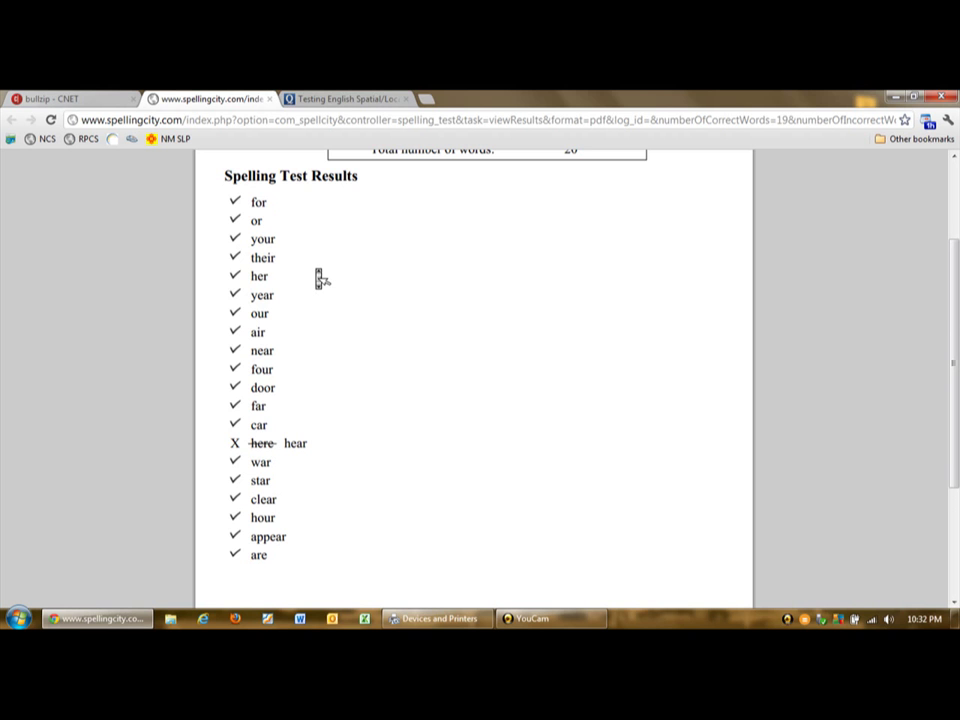
{"action": "scroll", "coordinate": [320, 280], "scroll_direction": "up", "scroll_amount": 1}
{"action": "scroll", "coordinate": [320, 280], "scroll_direction": "down", "scroll_amount": 2}
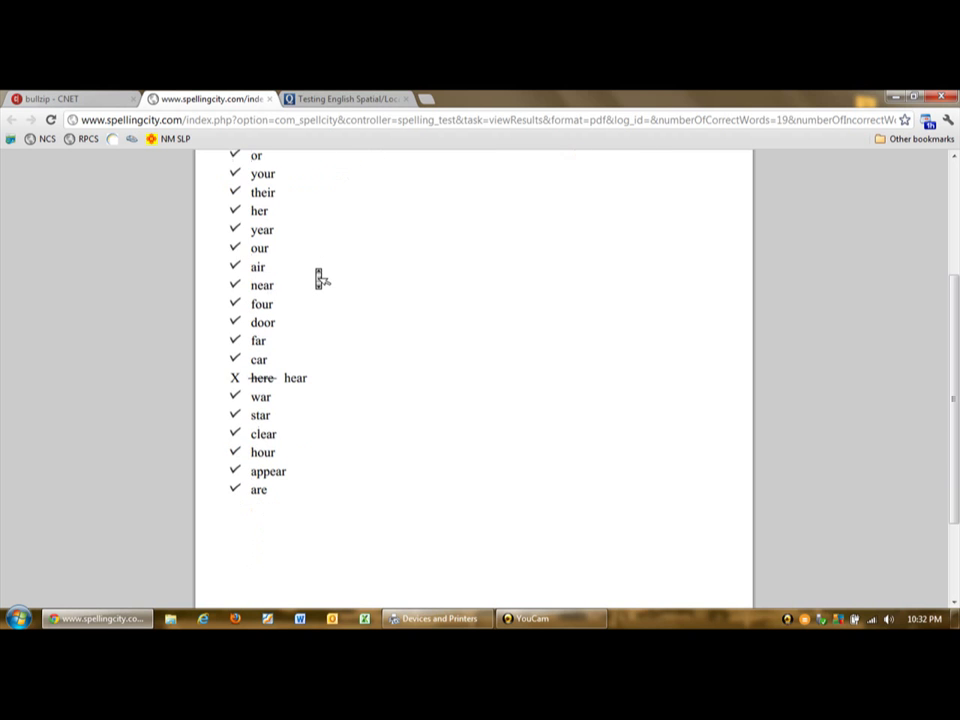
{"action": "scroll", "coordinate": [319, 280], "scroll_direction": "up", "scroll_amount": 2}
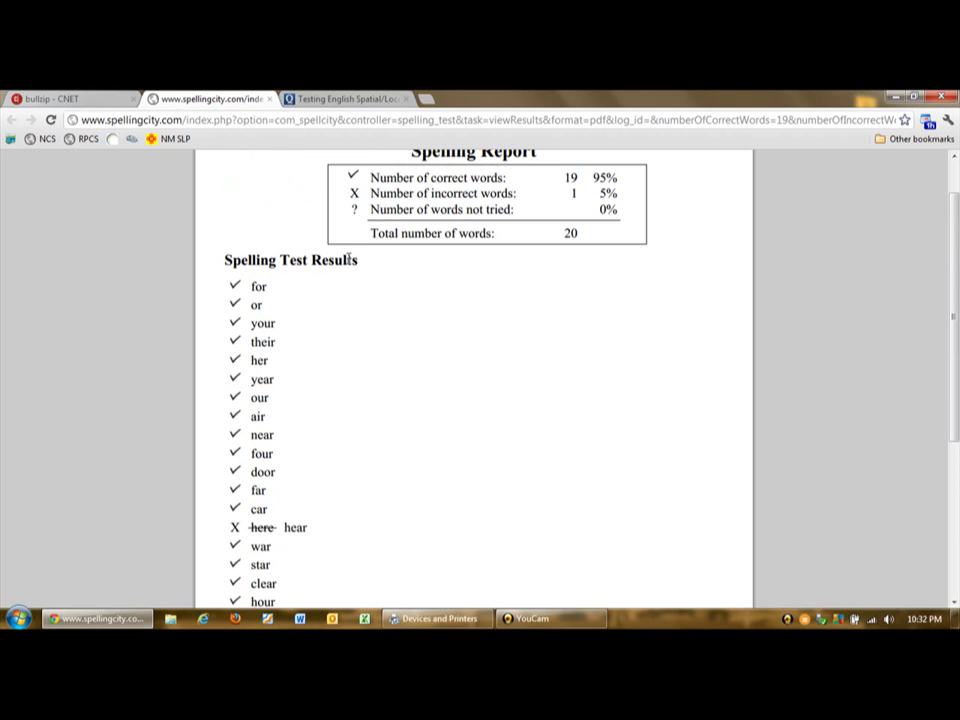
Step: Print all pages of the spelling report in color, with Bullzip PDF Printer as the destination
{"action": "key", "text": "ctrl+p"}
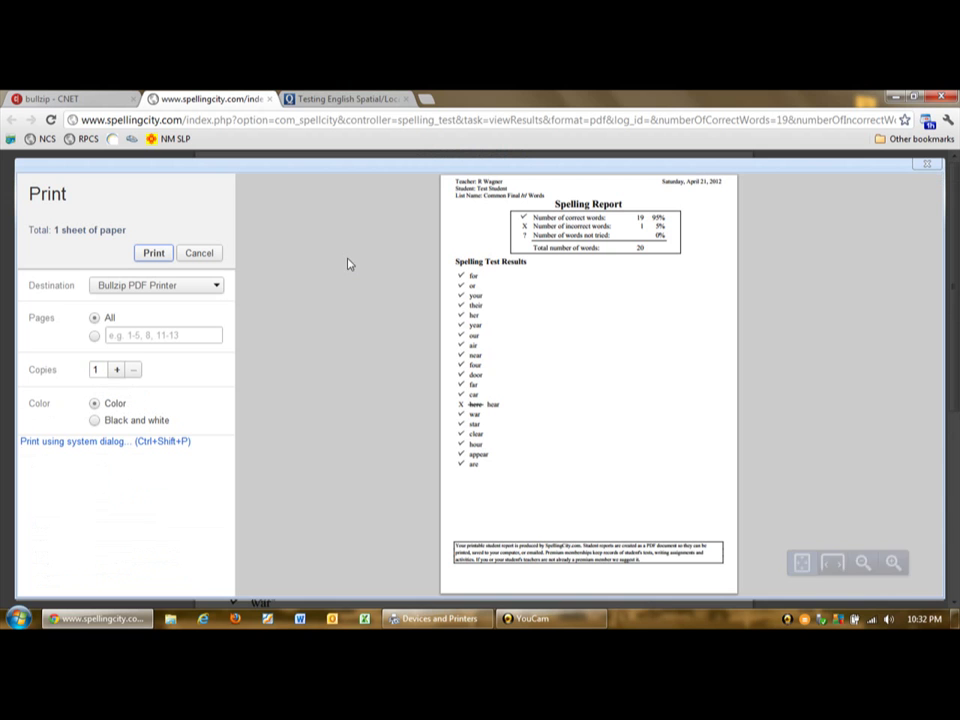
{"action": "left_click", "coordinate": [216, 286]}
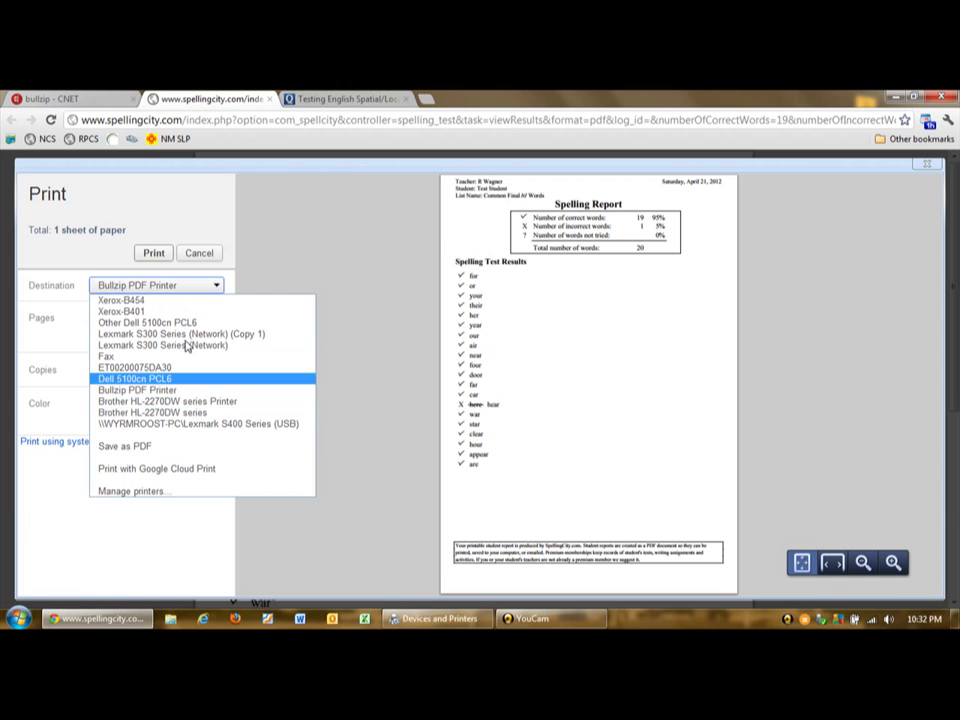
{"action": "left_click", "coordinate": [155, 392]}
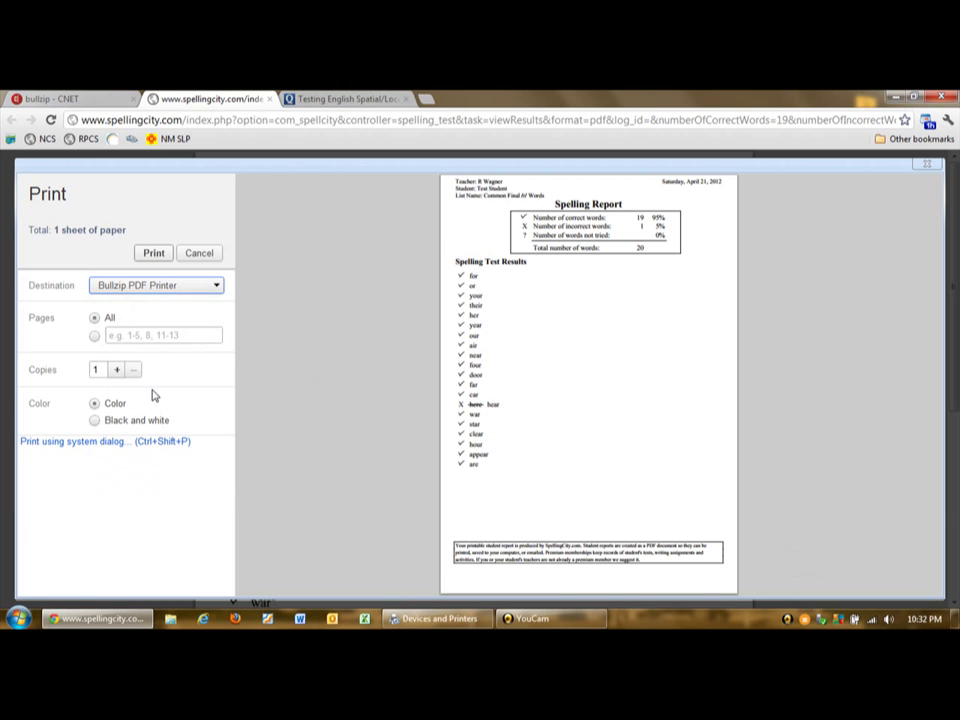
{"action": "left_click", "coordinate": [155, 254]}
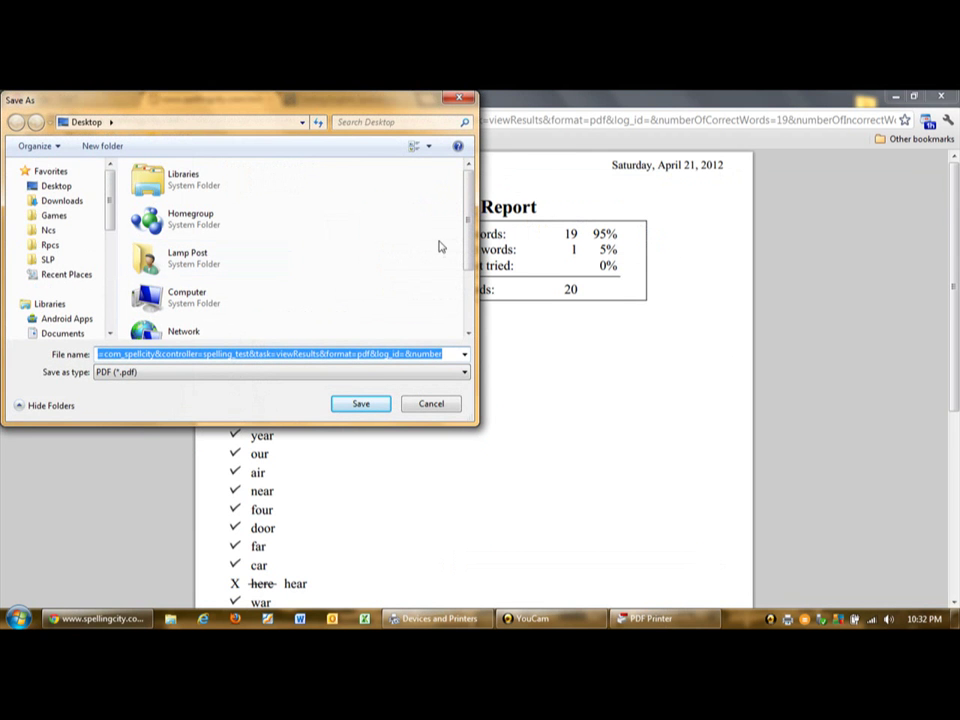
Step: Save the spelling report PDF in the desktop's Video folder, replacing the suggested file name
{"action": "left_click_drag", "start_coordinate": [473, 253], "coordinate": [469, 292]}
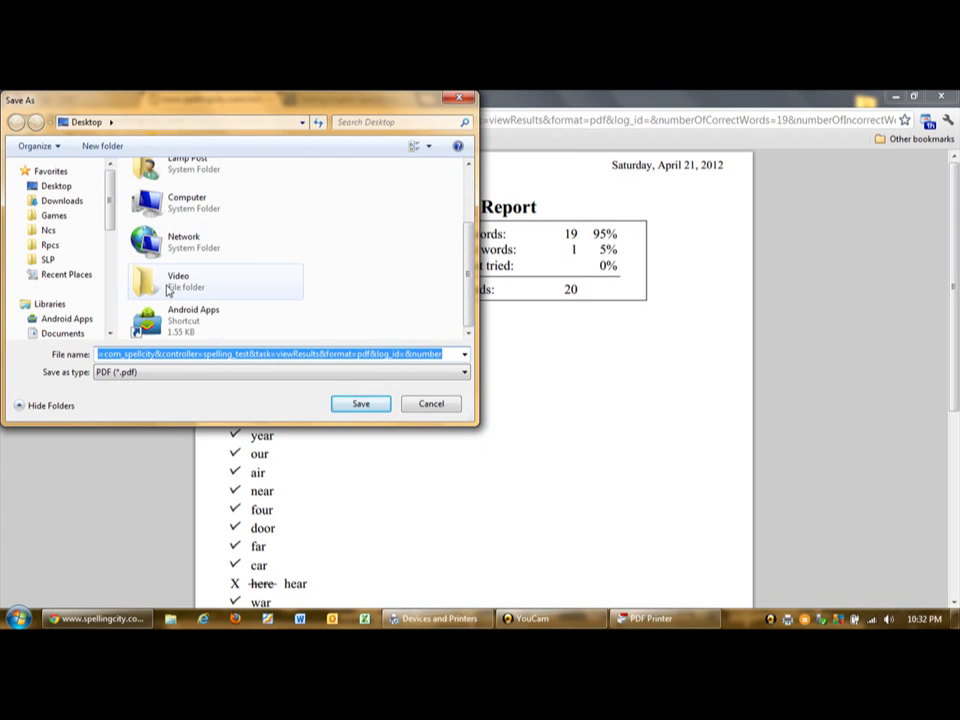
{"action": "double_click", "coordinate": [168, 288]}
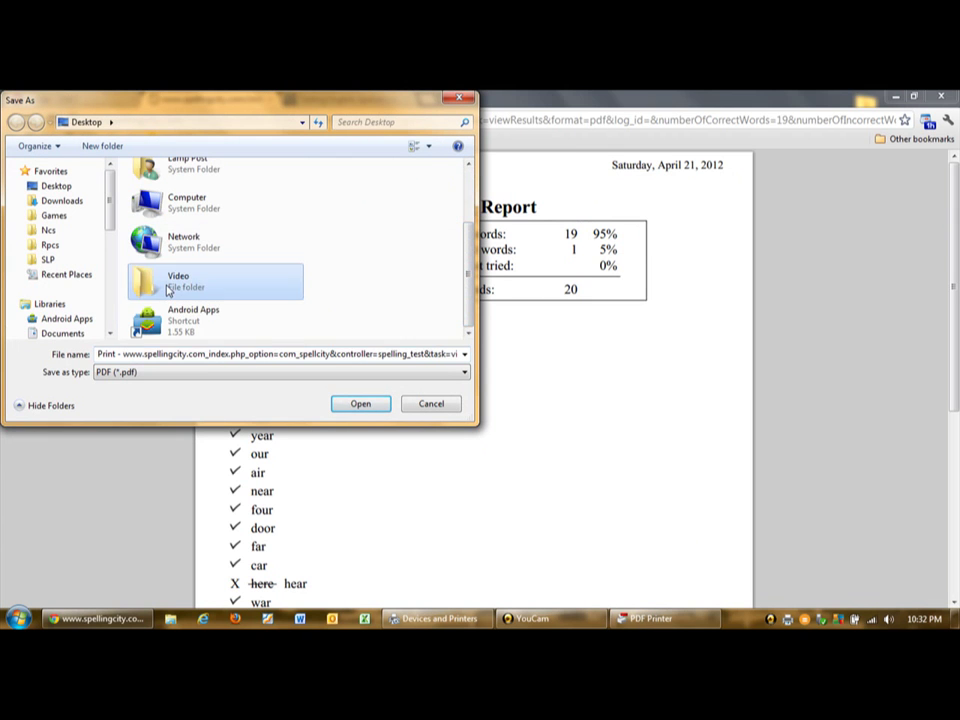
{"action": "double_click", "coordinate": [98, 353]}
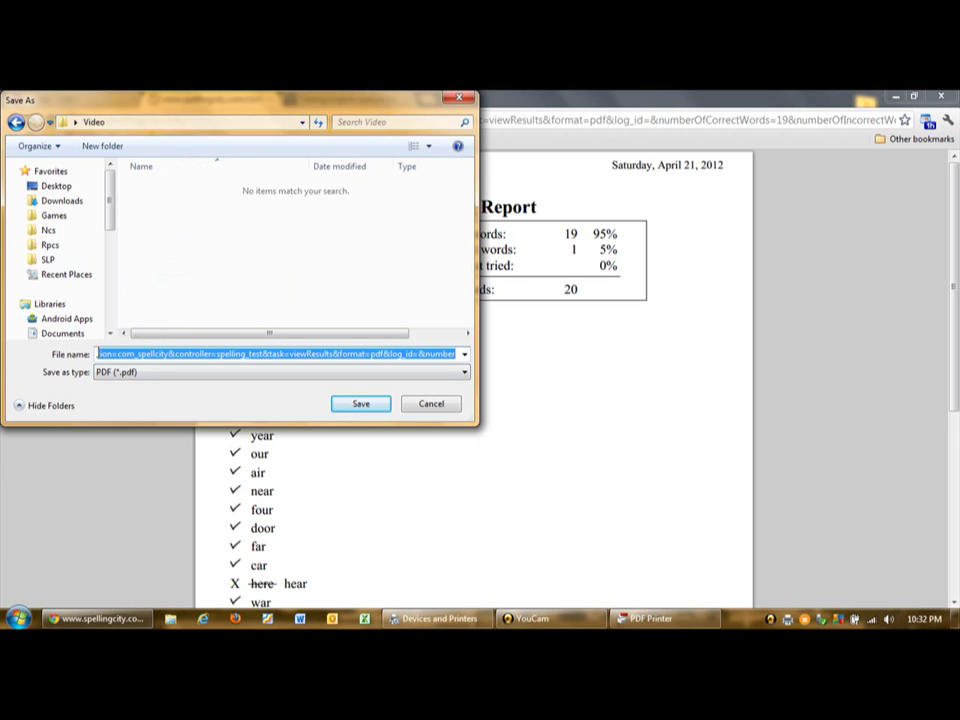
{"action": "type", "text": "Print - st"}
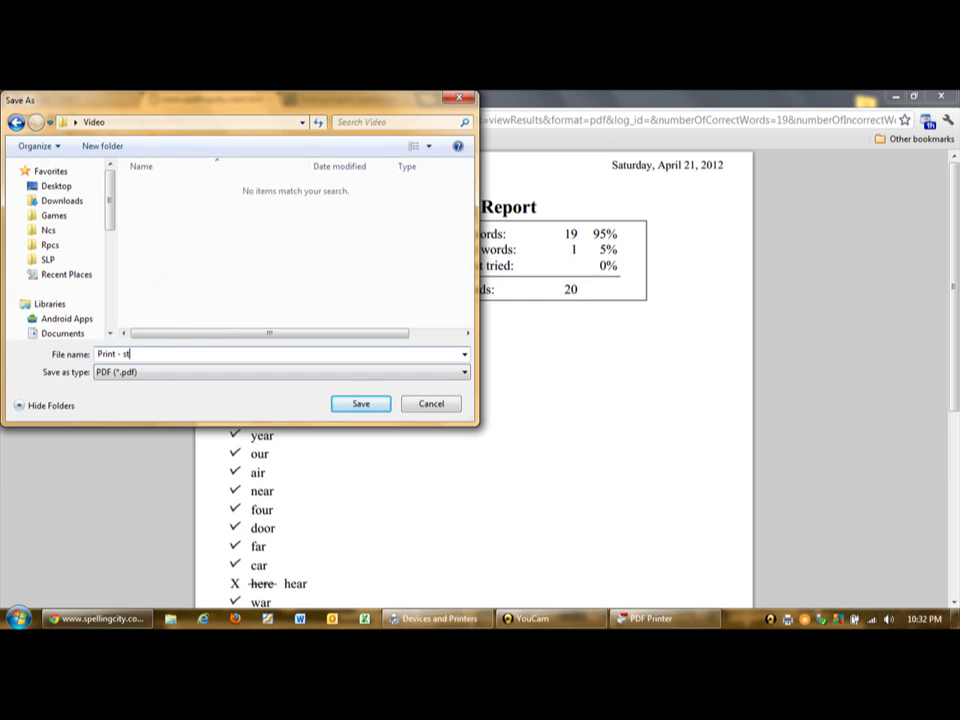
{"action": "key", "text": "BackSpace"}
{"action": "key", "text": "BackSpace"}
{"action": "key", "text": "BackSpace"}
{"action": "key", "text": "BackSpace"}
{"action": "key", "text": "BackSpace"}
{"action": "key", "text": "BackSpace"}
{"action": "key", "text": "BackSpace"}
{"action": "key", "text": "BackSpace"}
{"action": "left_click", "coordinate": [360, 405]}
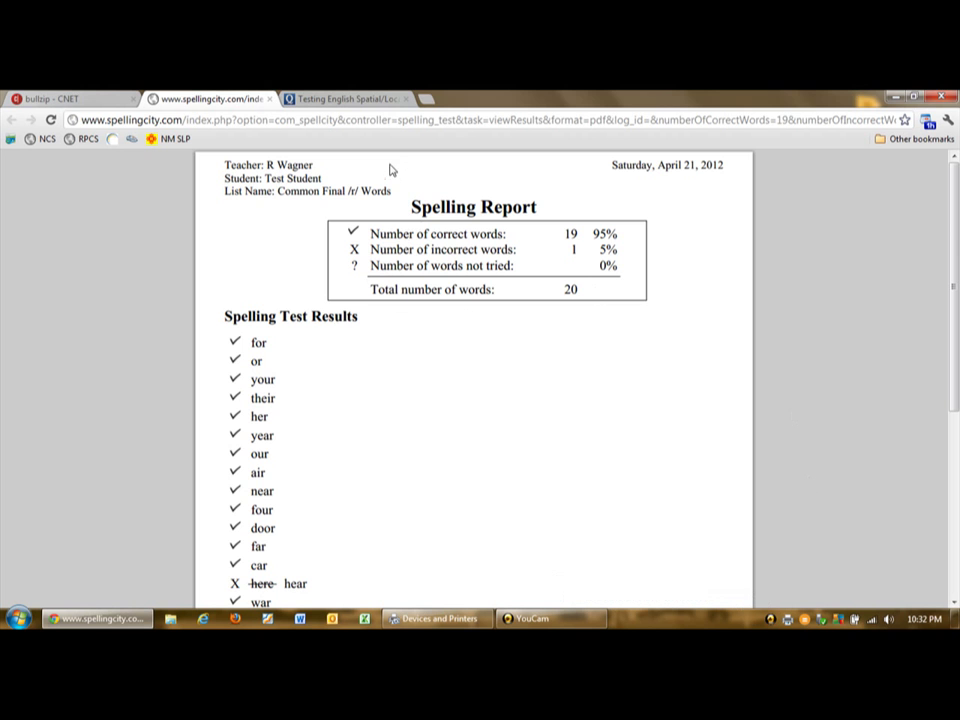
Step: Set Bullzip PDF Printer as the default printer in the Windows Devices and Printers window, and close that window
{"action": "left_click", "coordinate": [896, 96]}
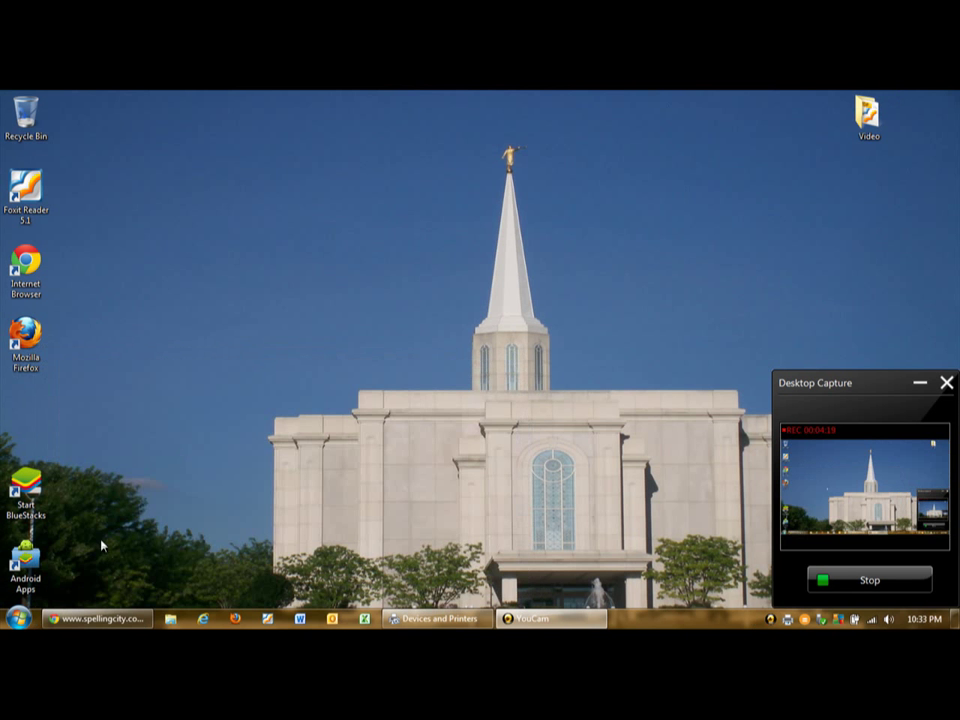
{"action": "left_click", "coordinate": [19, 618]}
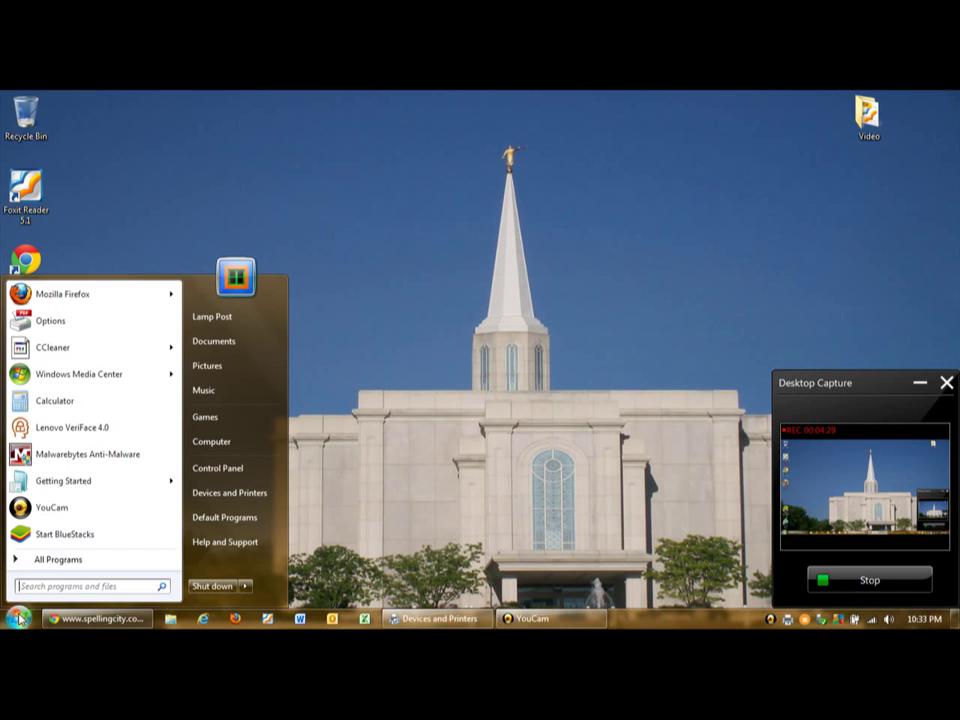
{"action": "left_click", "coordinate": [224, 493]}
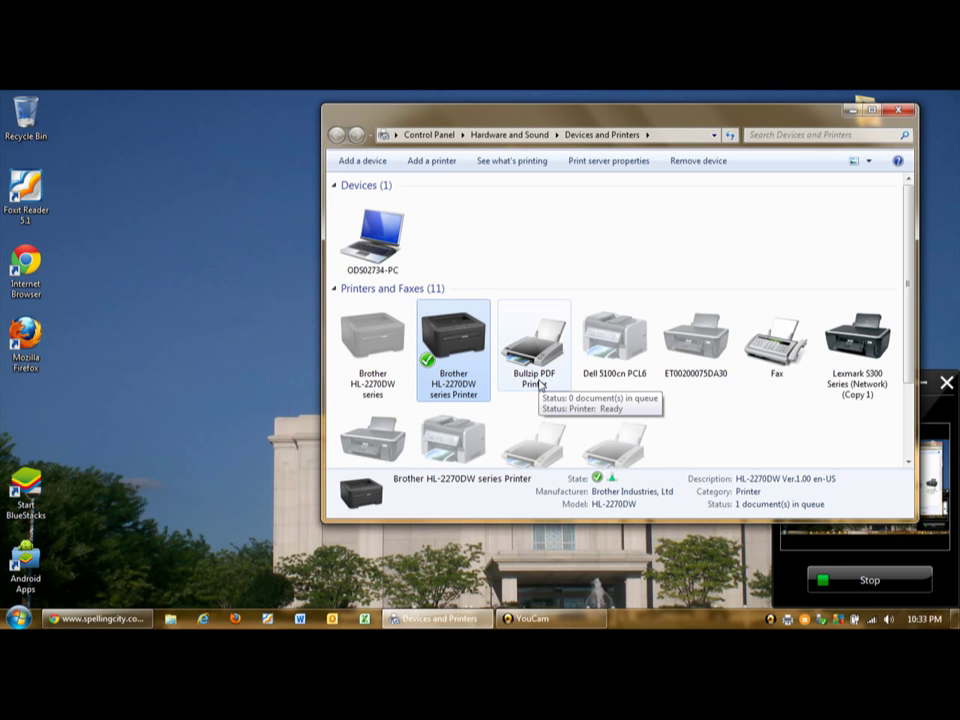
{"action": "left_click", "coordinate": [541, 381]}
{"action": "right_click", "coordinate": [541, 381]}
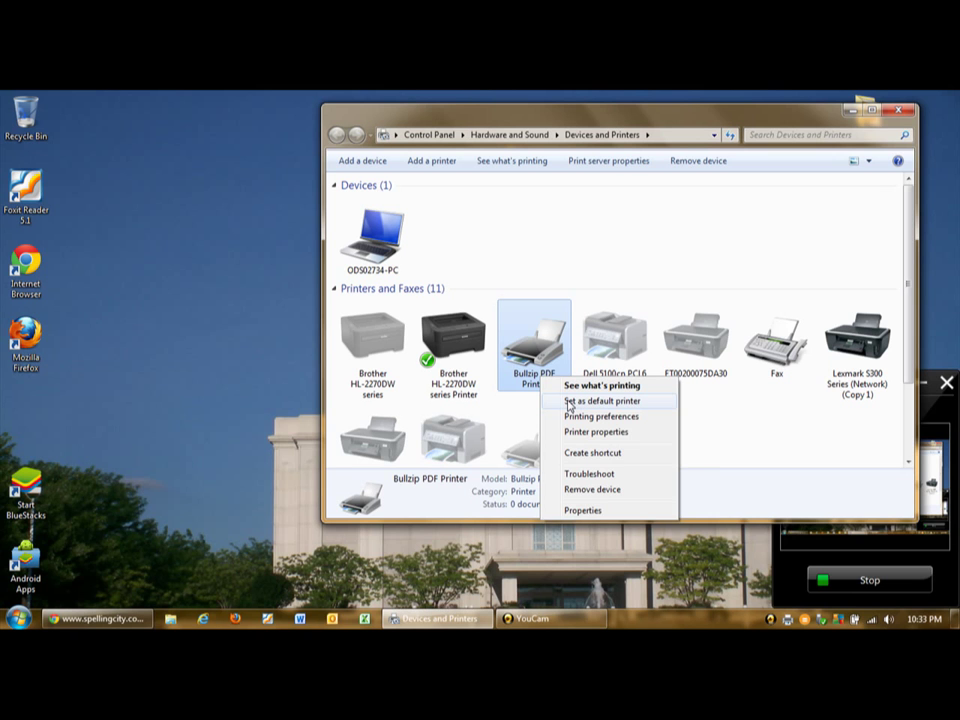
{"action": "left_click", "coordinate": [569, 402]}
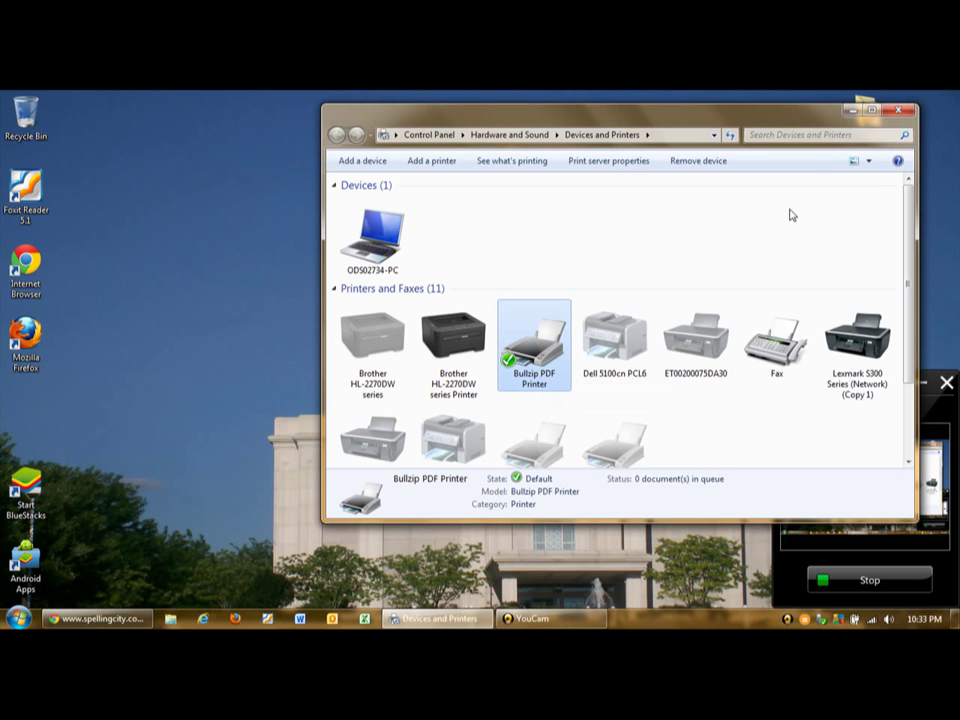
{"action": "left_click", "coordinate": [907, 113]}
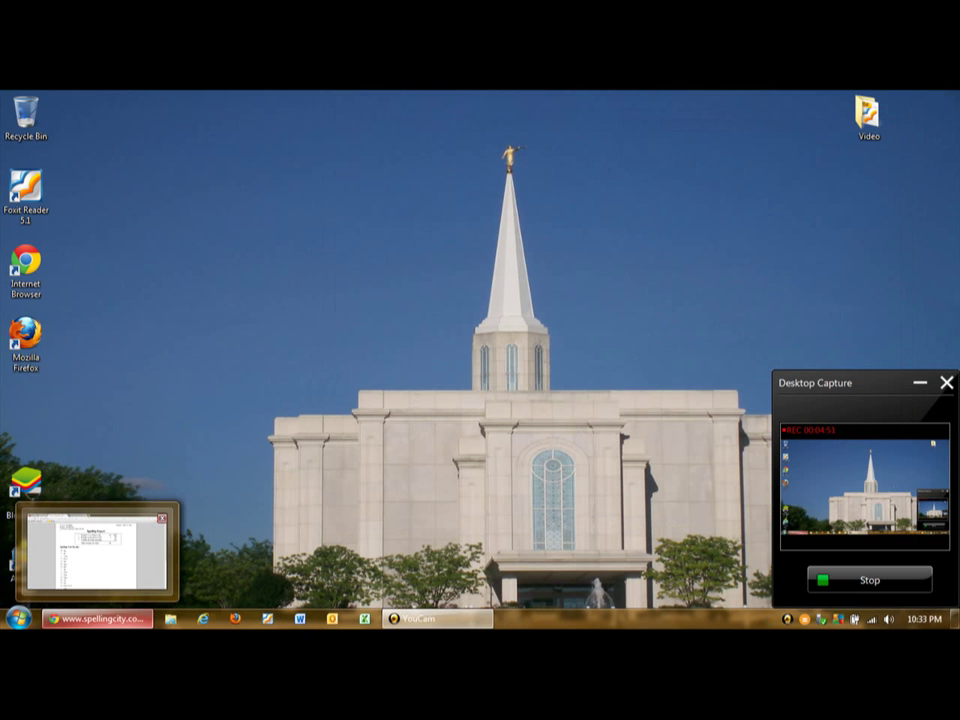
Step: Switch to Chrome and bring up the Quizlet test results for English Spatial/Location Prepositions
{"action": "left_click", "coordinate": [96, 550]}
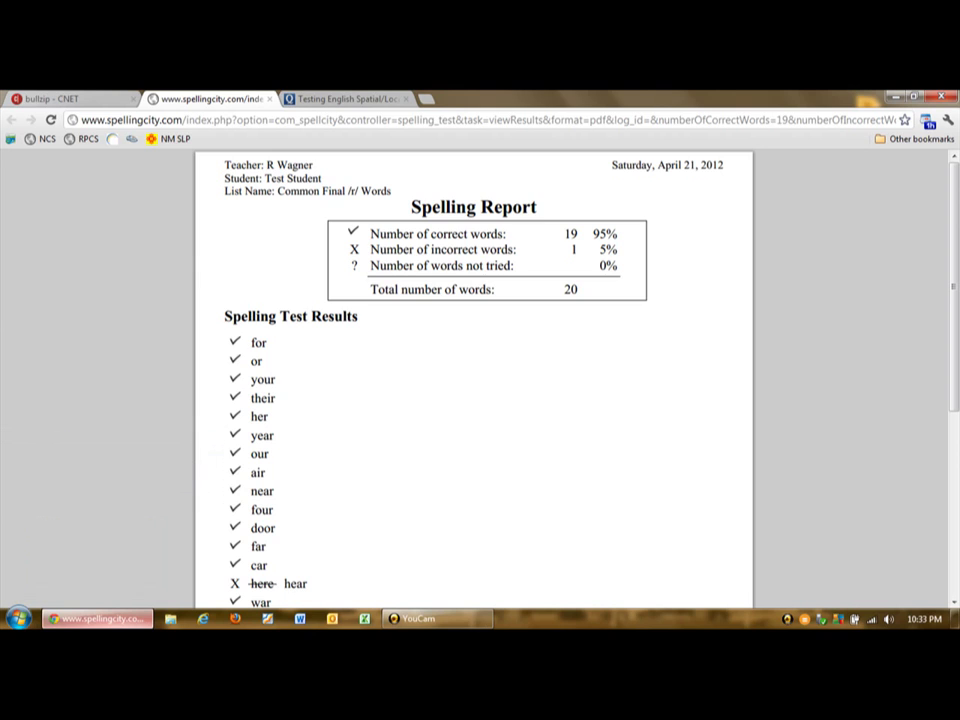
{"action": "left_click", "coordinate": [362, 100]}
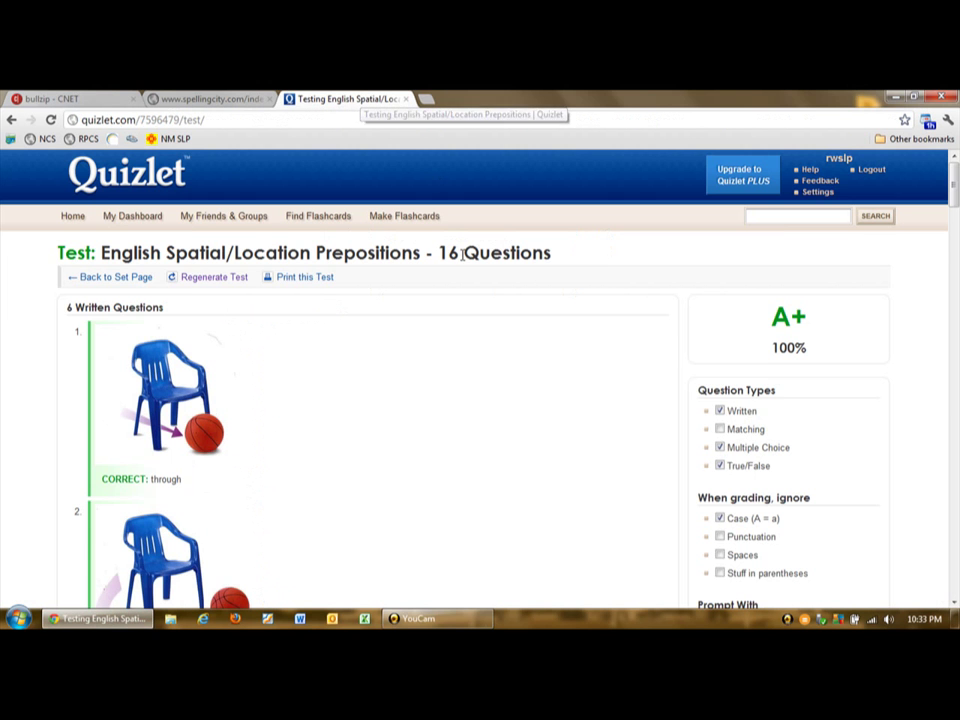
{"action": "scroll", "coordinate": [418, 336], "scroll_direction": "down", "scroll_amount": 2}
{"action": "scroll", "coordinate": [420, 341], "scroll_direction": "up", "scroll_amount": 2}
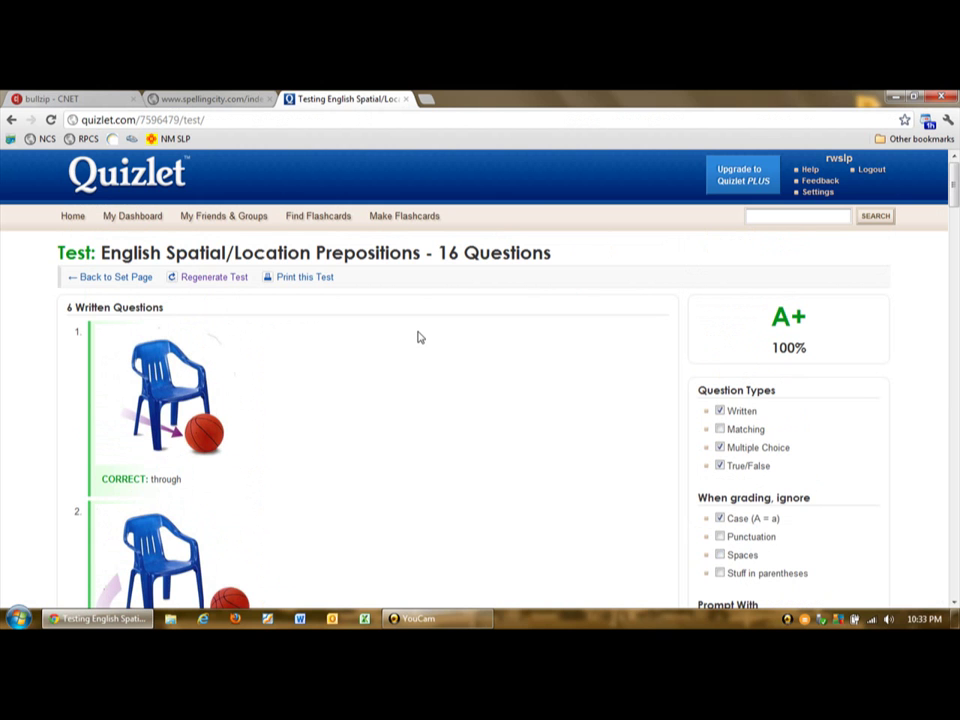
Step: Print all pages of the Quizlet test results in color to PDF, appending them to the existing st file in the Video folder
{"action": "key", "text": "ctrl+p"}
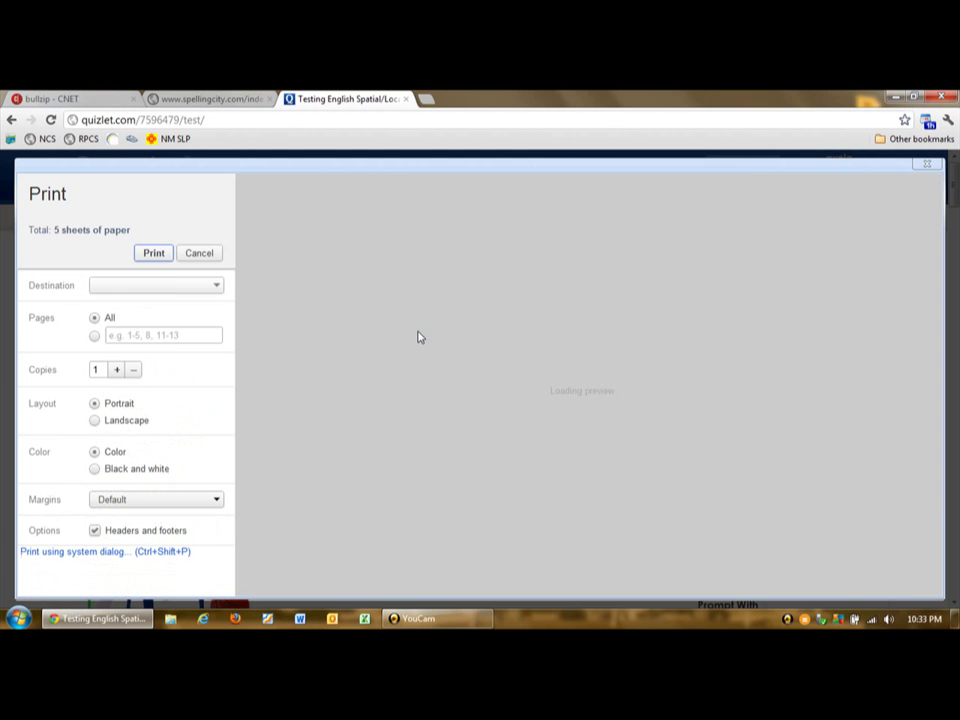
{"action": "left_click", "coordinate": [154, 254]}
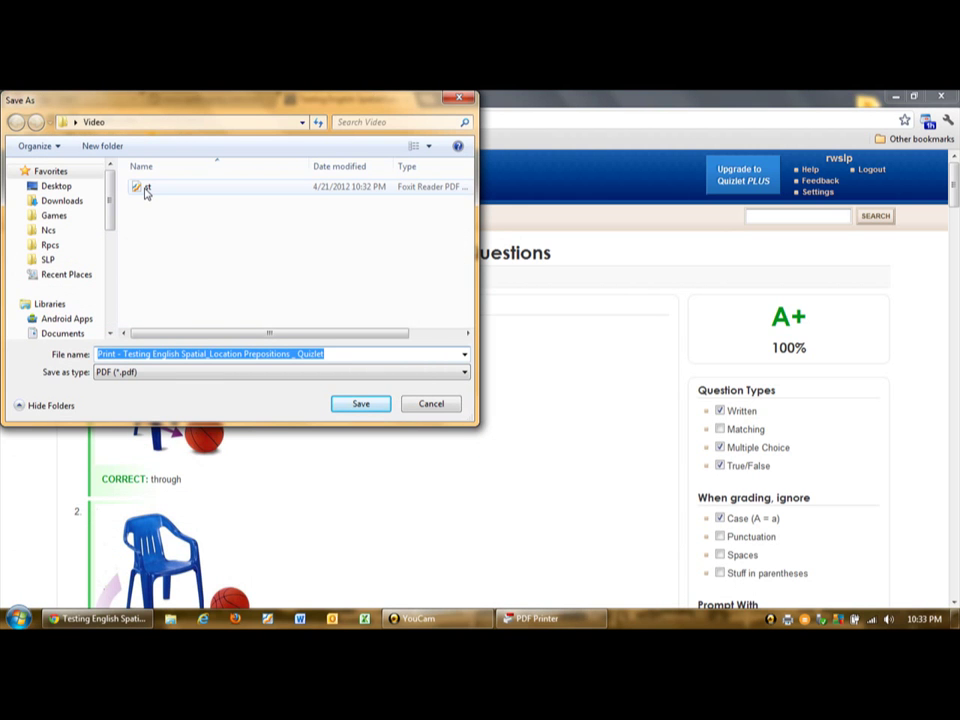
{"action": "left_click", "coordinate": [146, 190]}
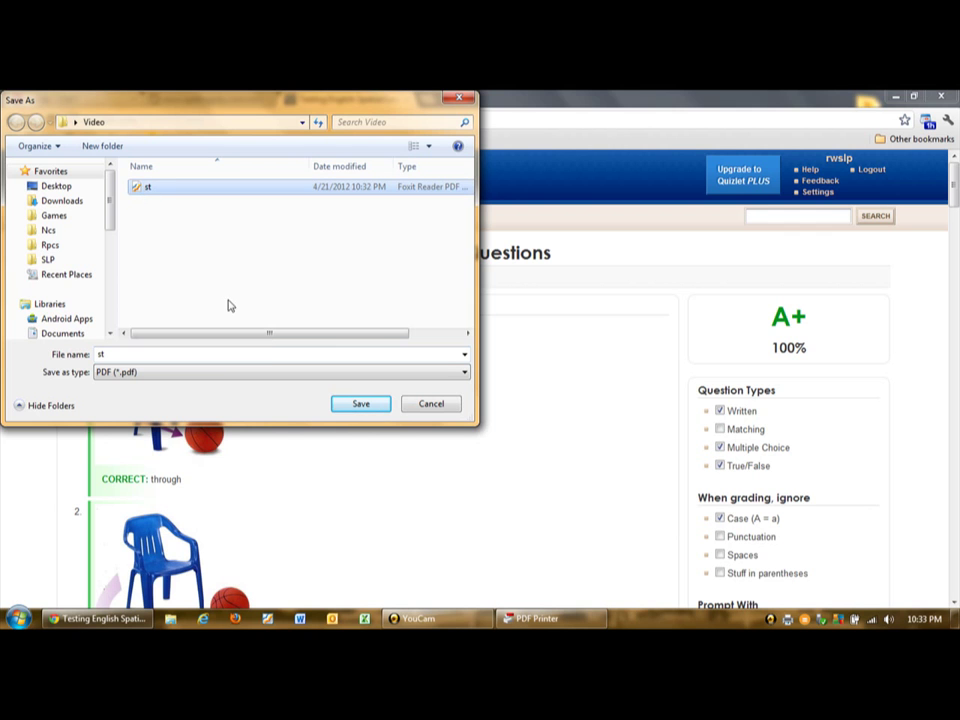
{"action": "double_click", "coordinate": [153, 190]}
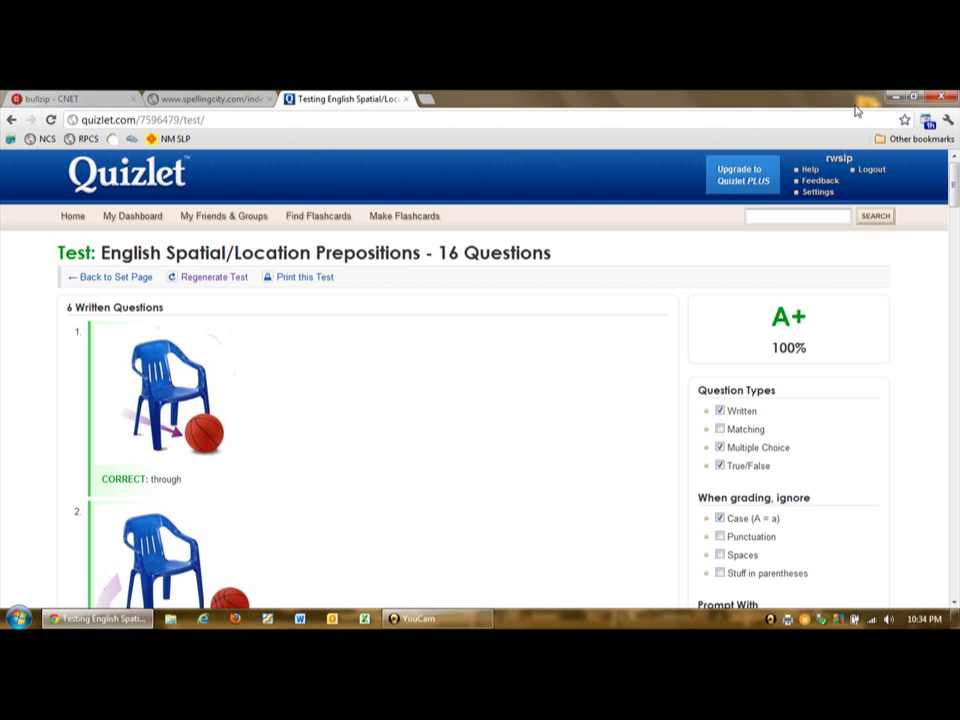
Step: Open the st PDF from the desktop's Video folder, check its pages through to the last one, close it and return to Chrome
{"action": "left_click", "coordinate": [897, 100]}
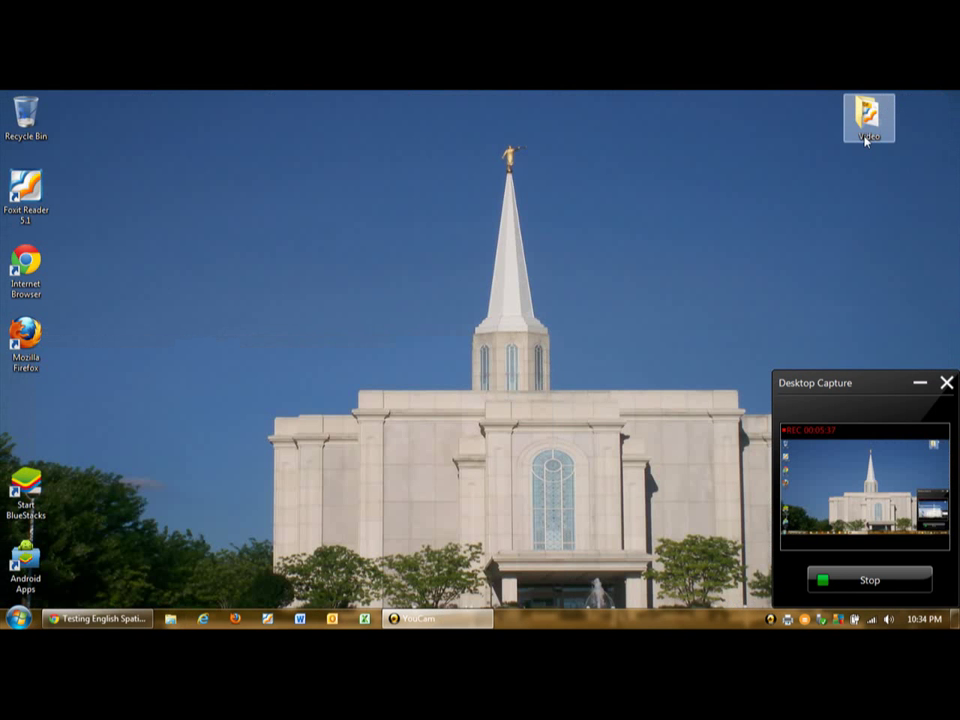
{"action": "double_click", "coordinate": [866, 124]}
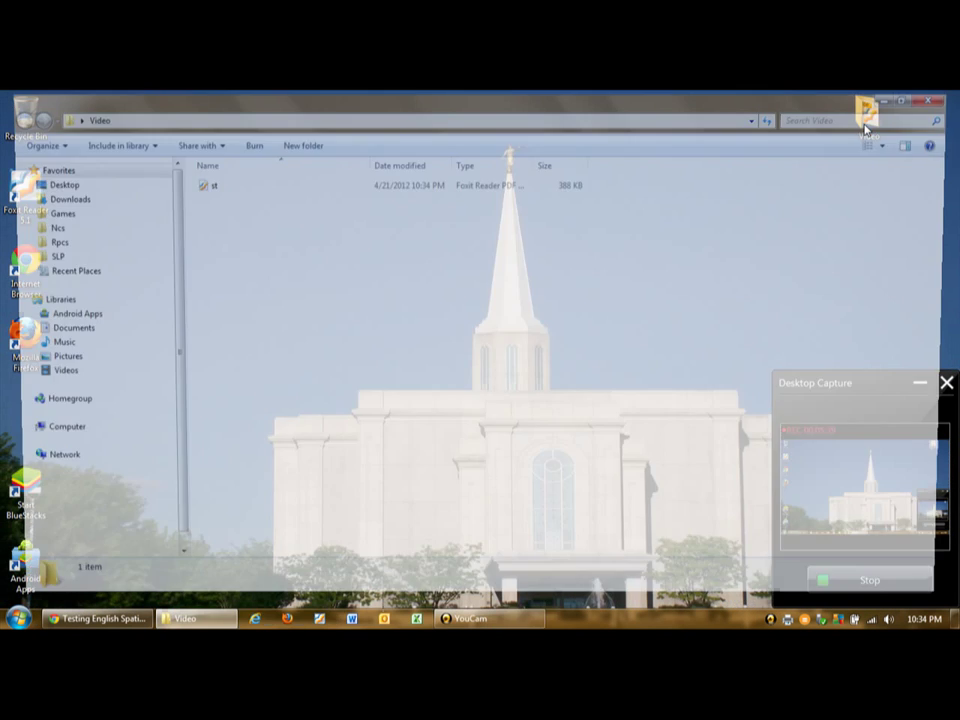
{"action": "double_click", "coordinate": [201, 185]}
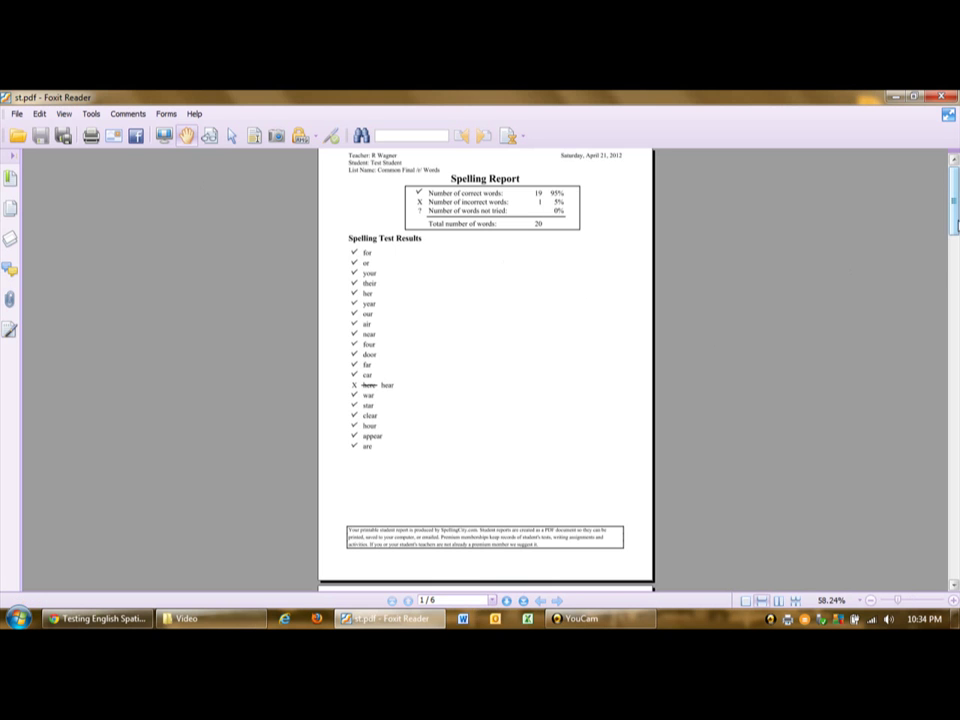
{"action": "left_click_drag", "start_coordinate": [955, 222], "coordinate": [953, 591]}
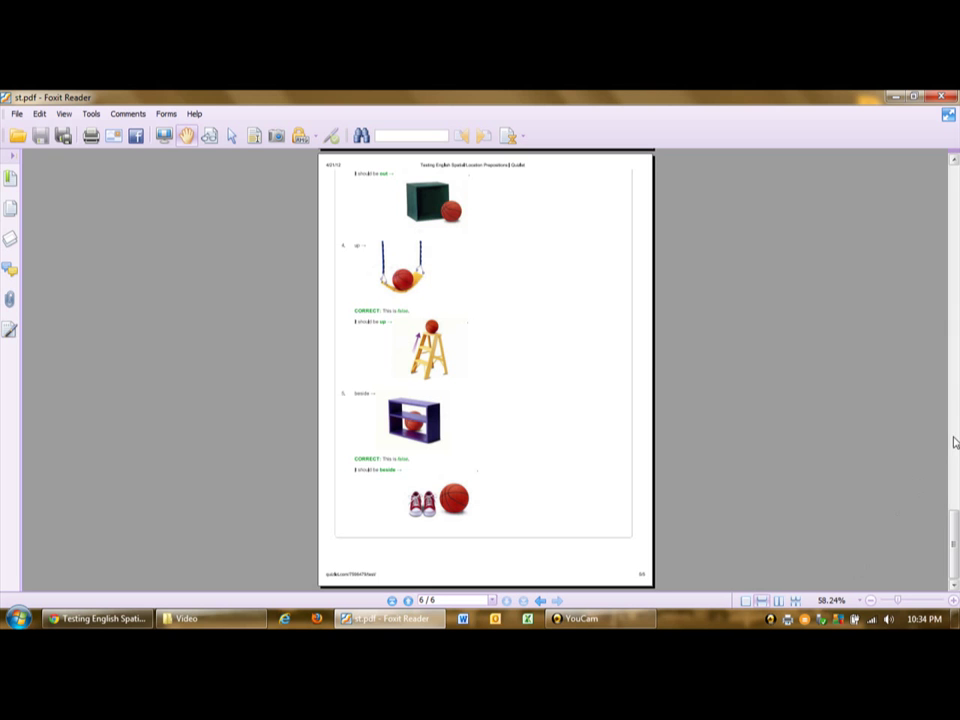
{"action": "left_click", "coordinate": [941, 97]}
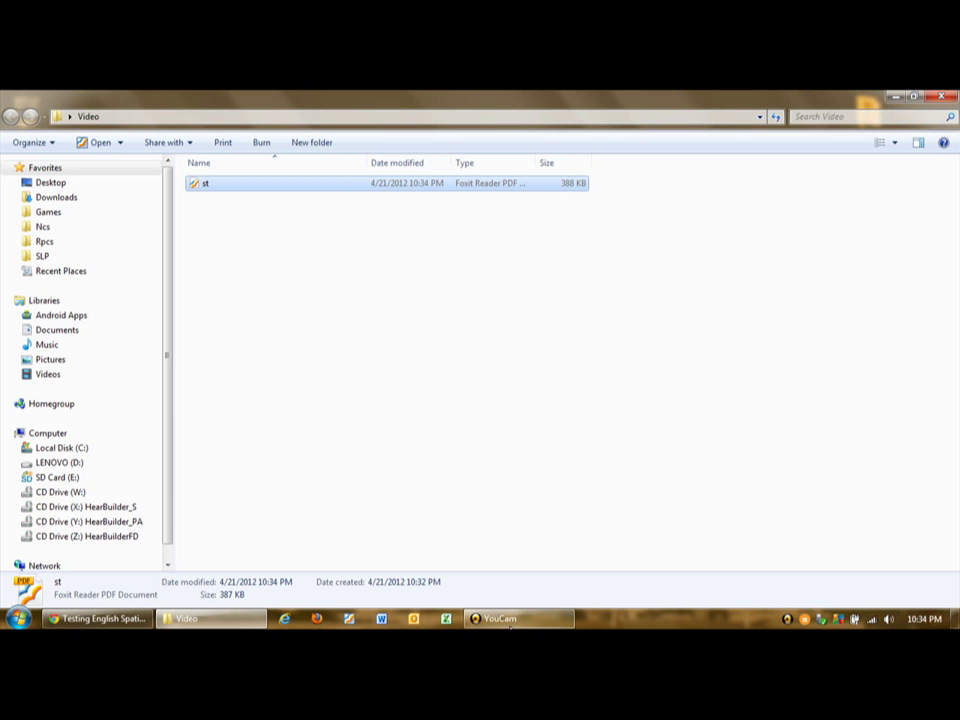
{"action": "left_click", "coordinate": [99, 620]}
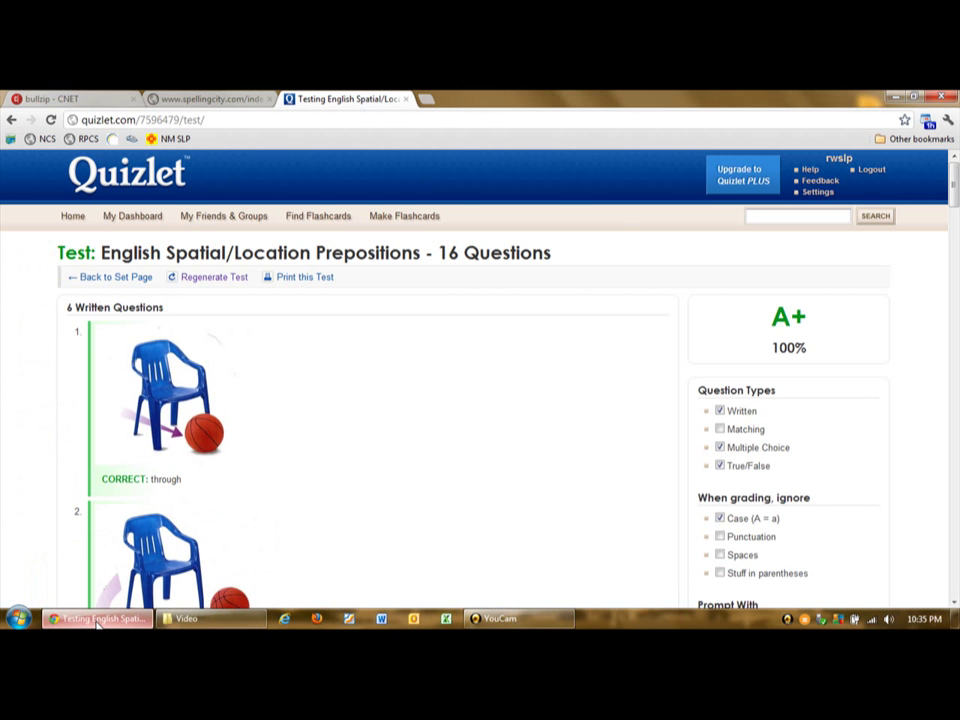